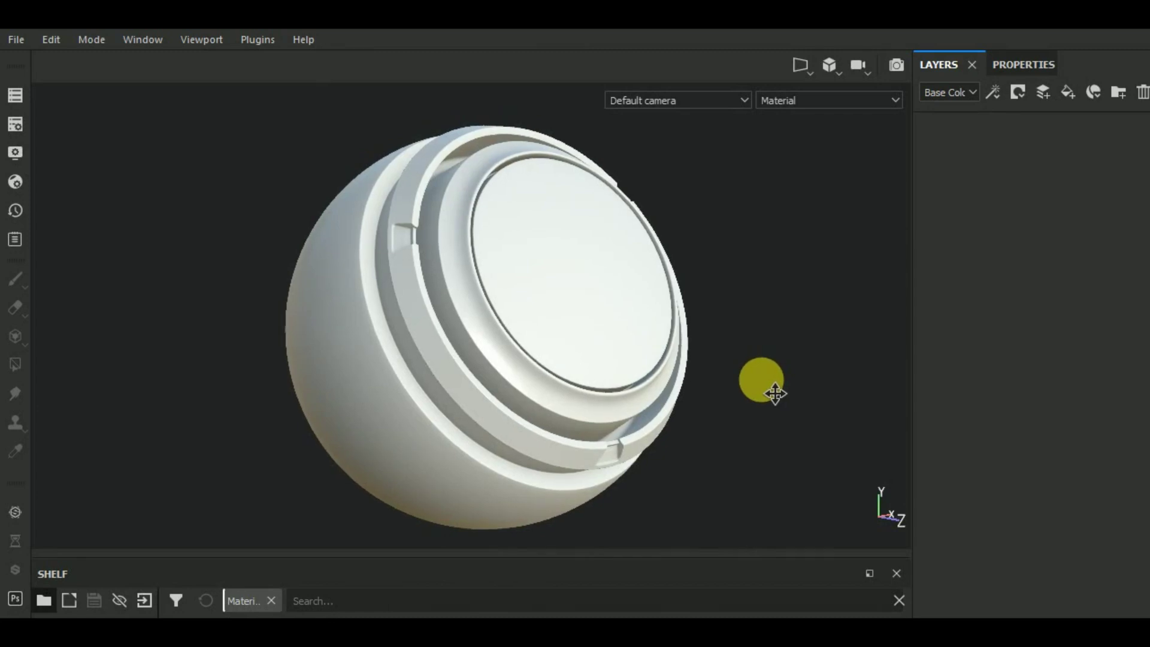
# Add a new fill layer and give it a slightly muted teal base colour.
pyautogui.click(1067, 95)
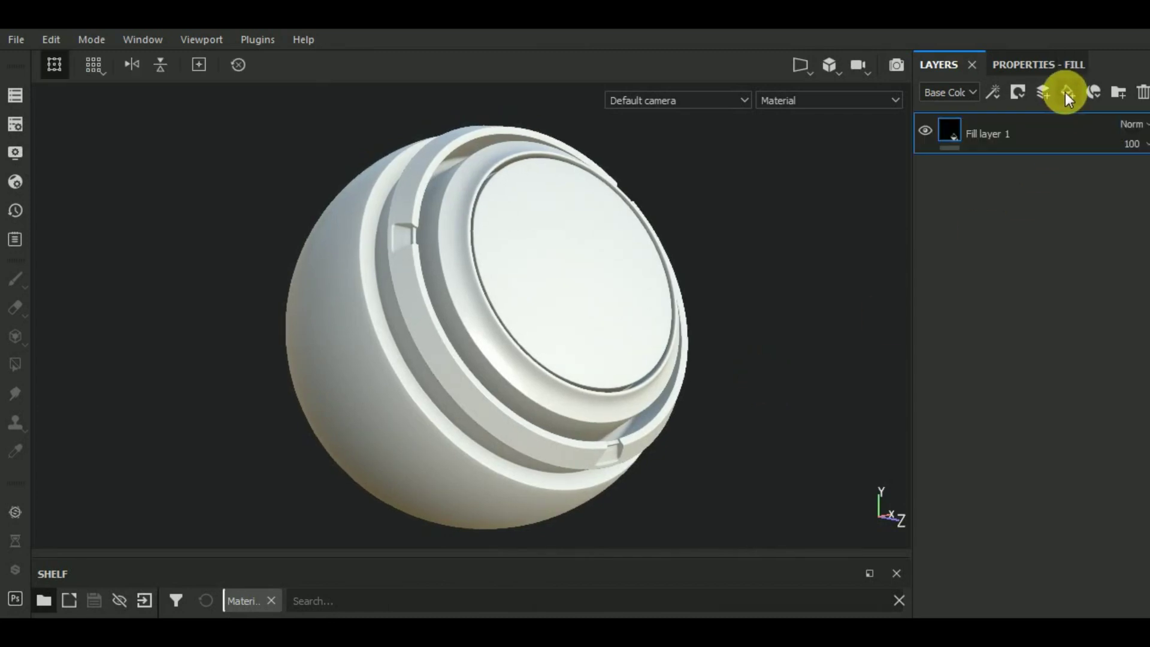
pyautogui.click(1036, 69)
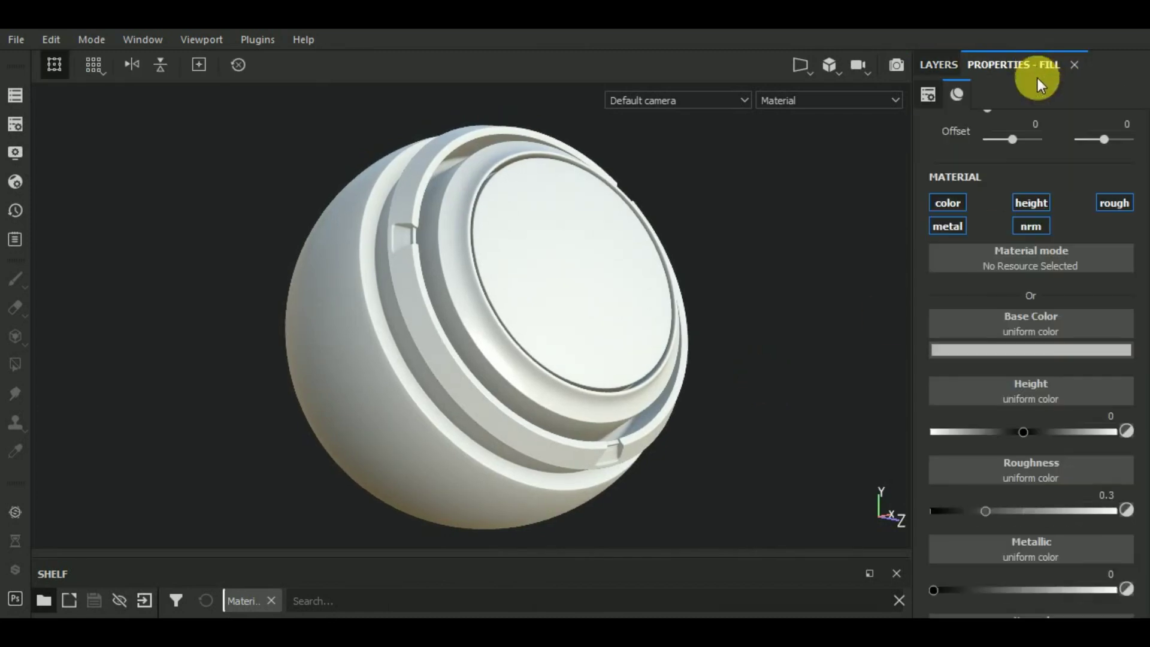
pyautogui.click(1008, 350)
pyautogui.moveTo(1063, 529); pyautogui.dragTo(1068, 460)
pyautogui.click(952, 422)
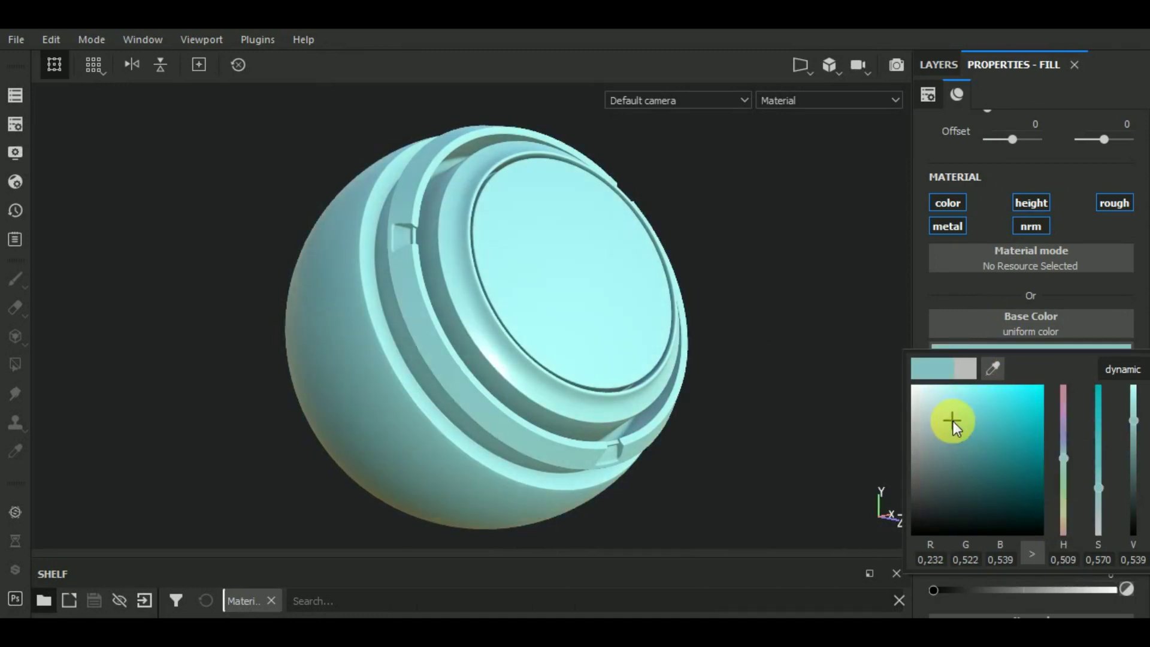
pyautogui.click(945, 430)
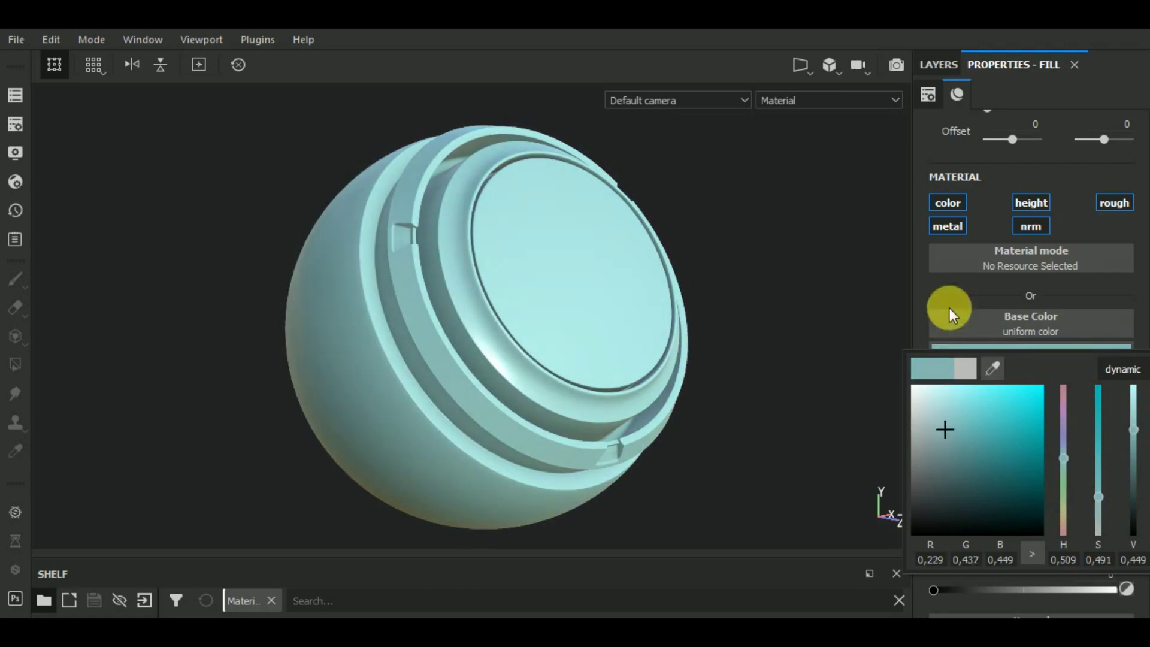
pyautogui.click(945, 286)
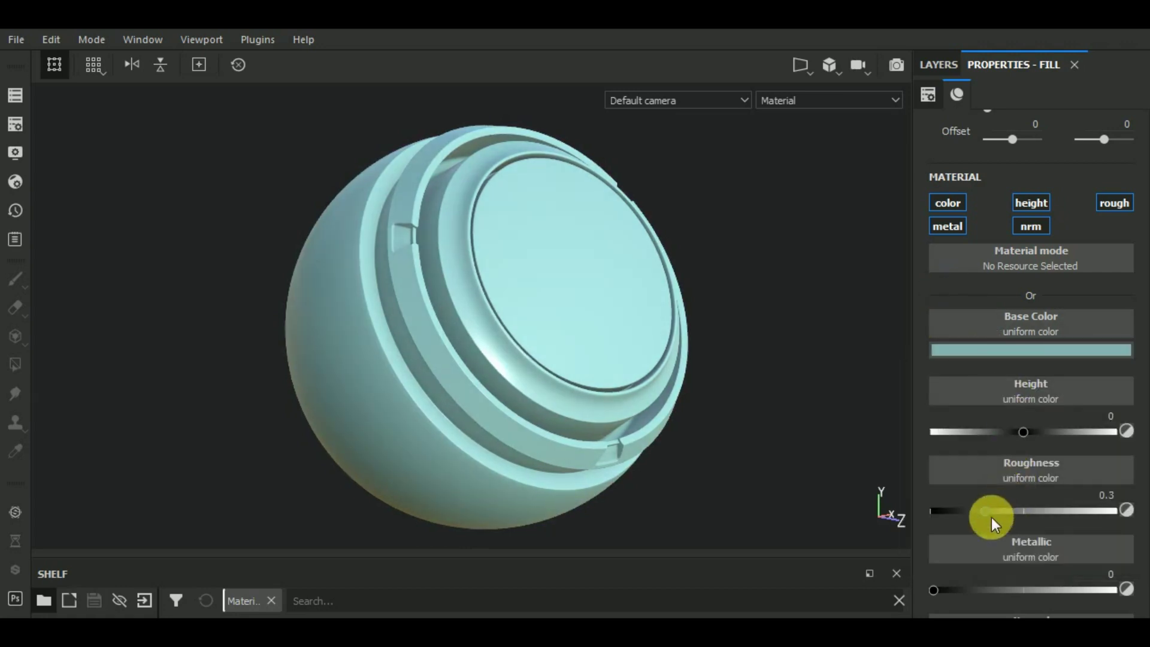
# Set the fill's Metallic to 1 and Roughness to about 0.13 for a glossy finish.
pyautogui.moveTo(933, 591); pyautogui.dragTo(1131, 590)
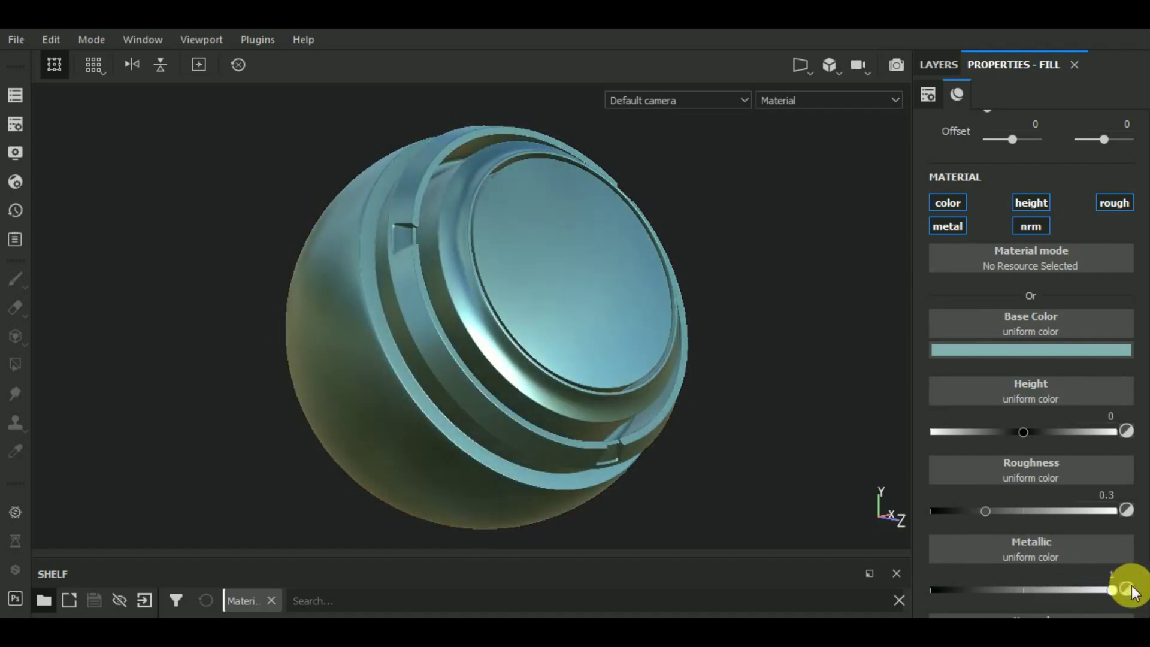
pyautogui.click(987, 513)
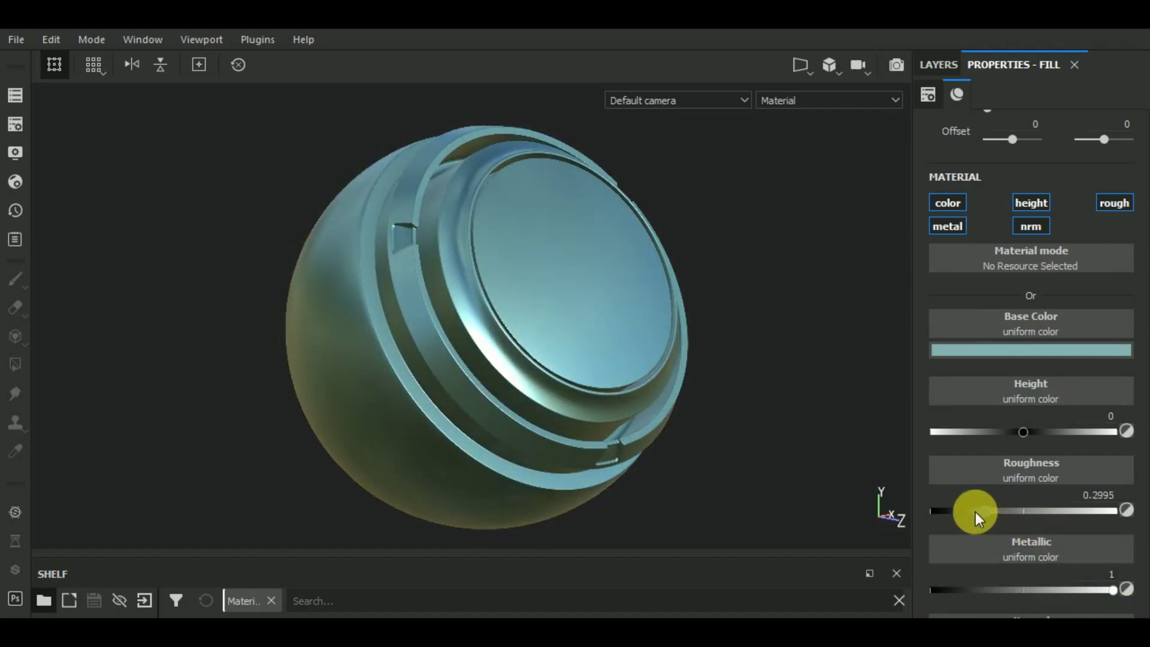
pyautogui.moveTo(975, 512); pyautogui.dragTo(955, 509)
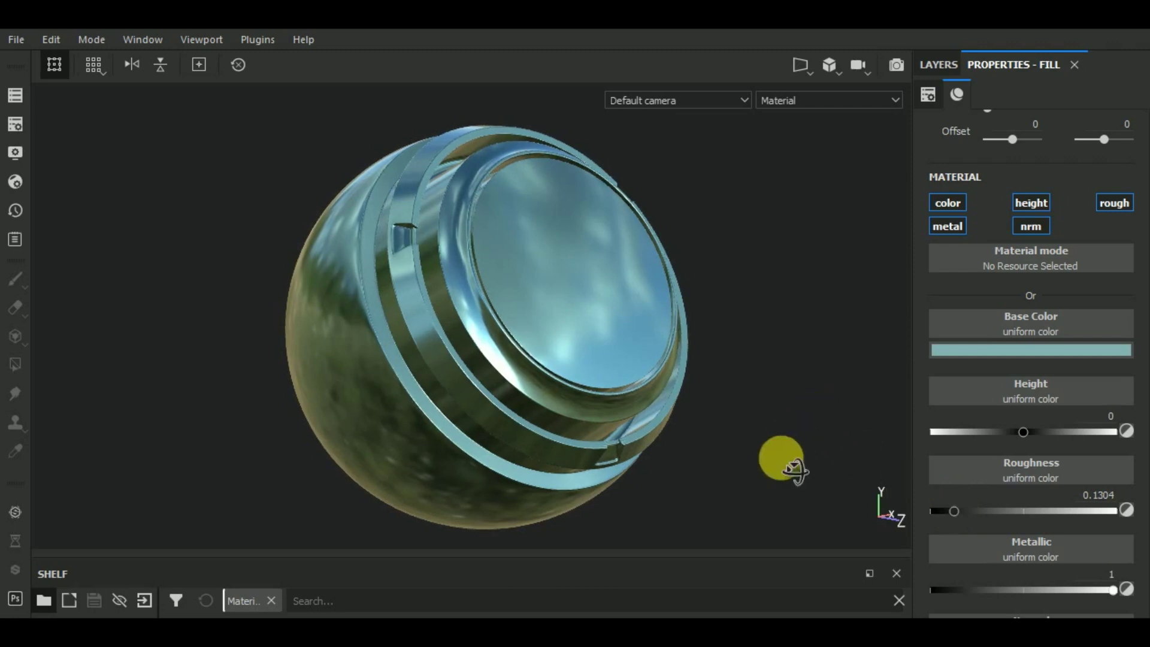
pyautogui.moveTo(793, 470)
pyautogui.keyDown('alt'); pyautogui.mouseDown()
pyautogui.moveTo(786, 478)
pyautogui.moveTo(828, 416)
pyautogui.mouseUp(); pyautogui.keyUp('alt')
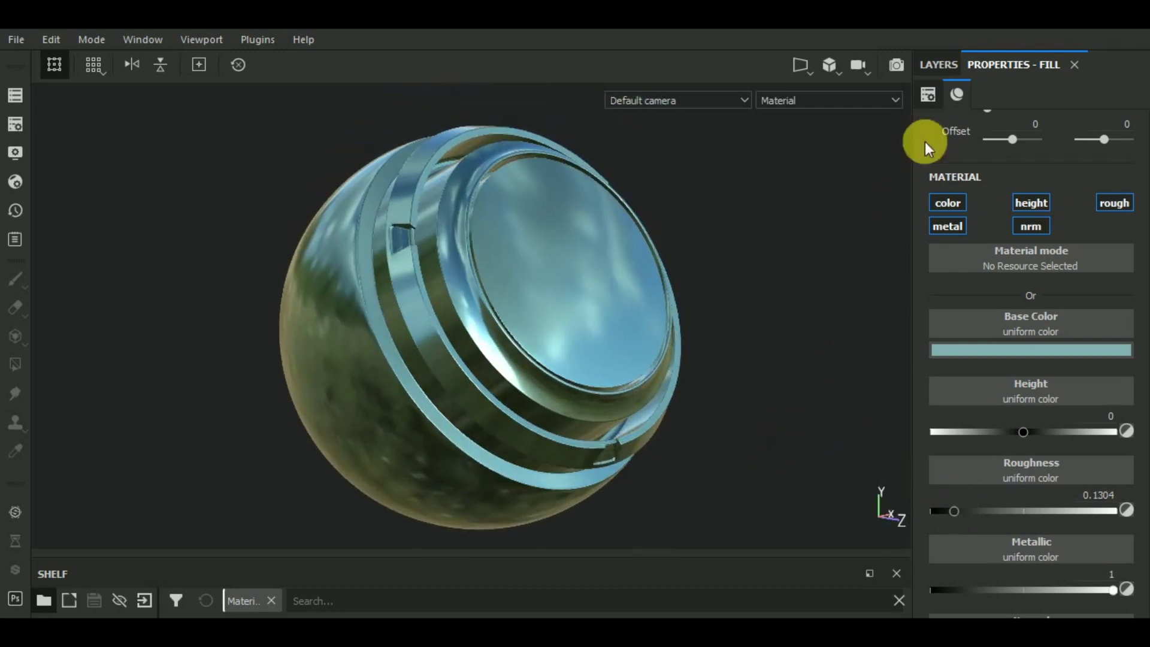
# Add a filter effect to Fill layer 1 and load MatFX Water Drops into it.
pyautogui.click(932, 61)
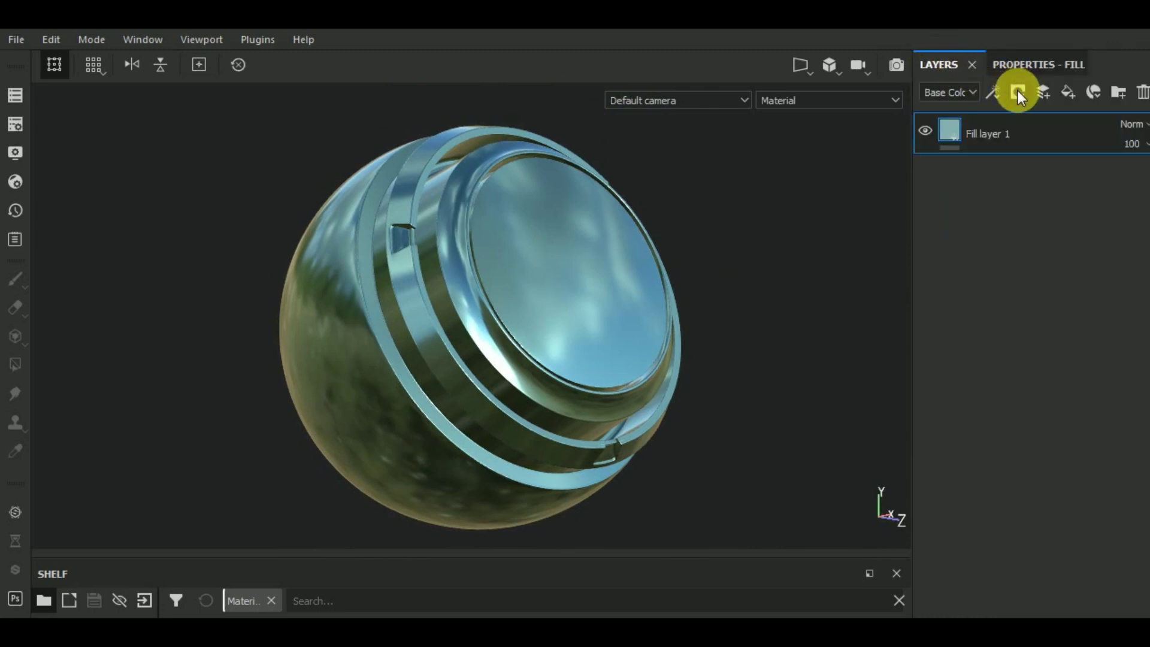
pyautogui.click(995, 93)
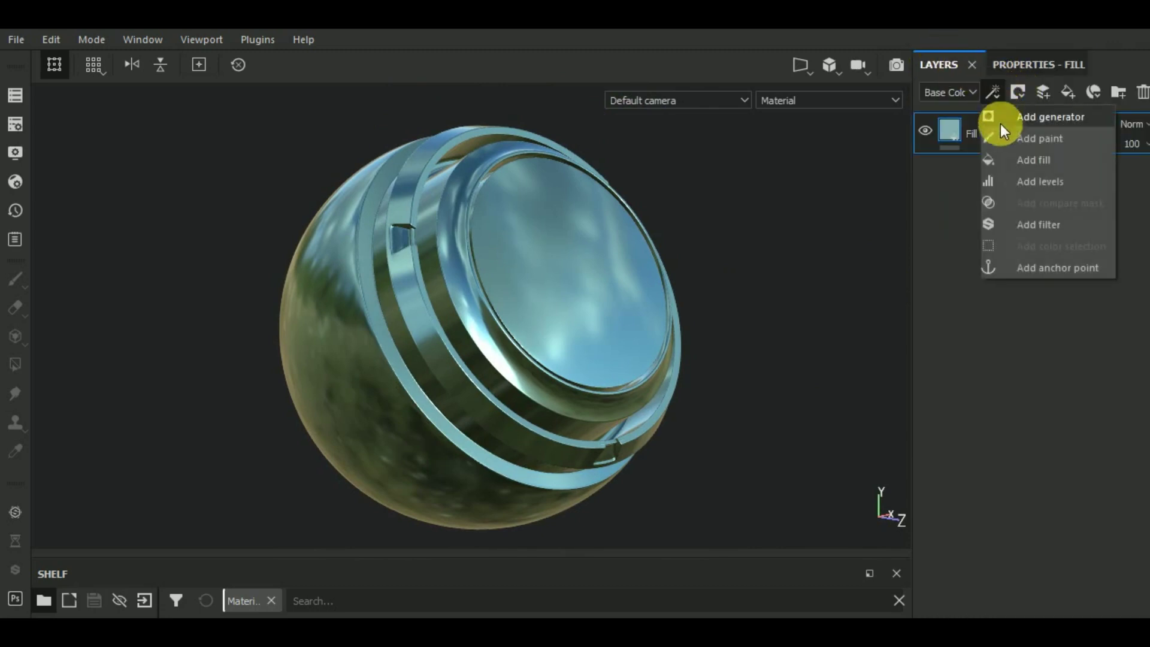
pyautogui.click(1085, 224)
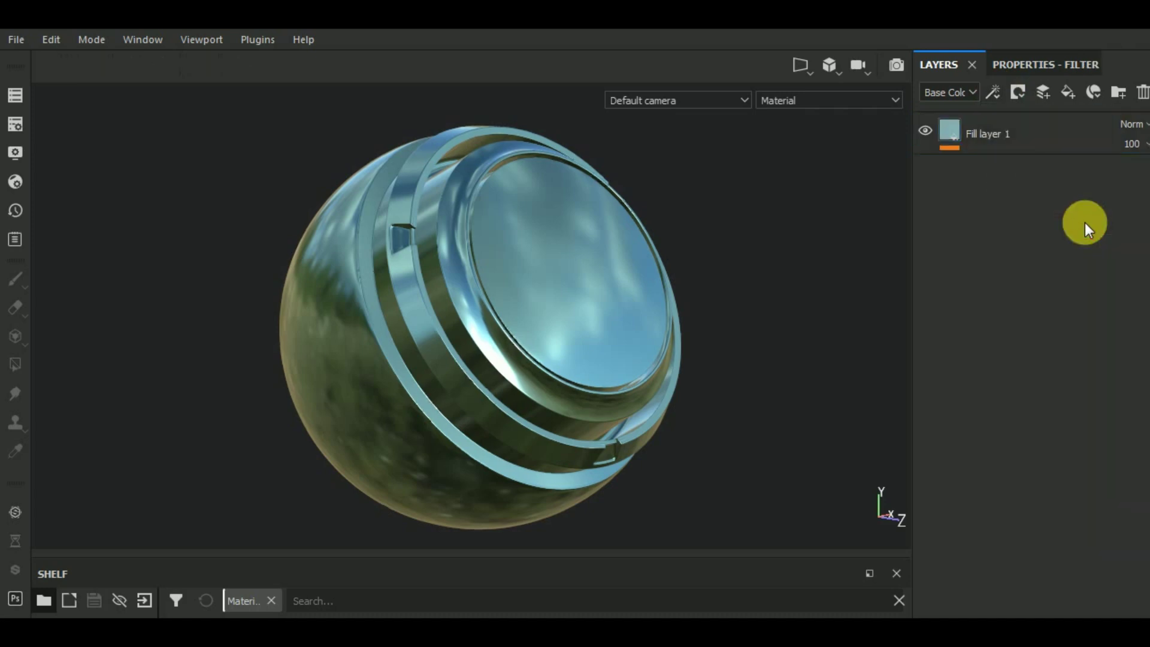
pyautogui.click(1040, 65)
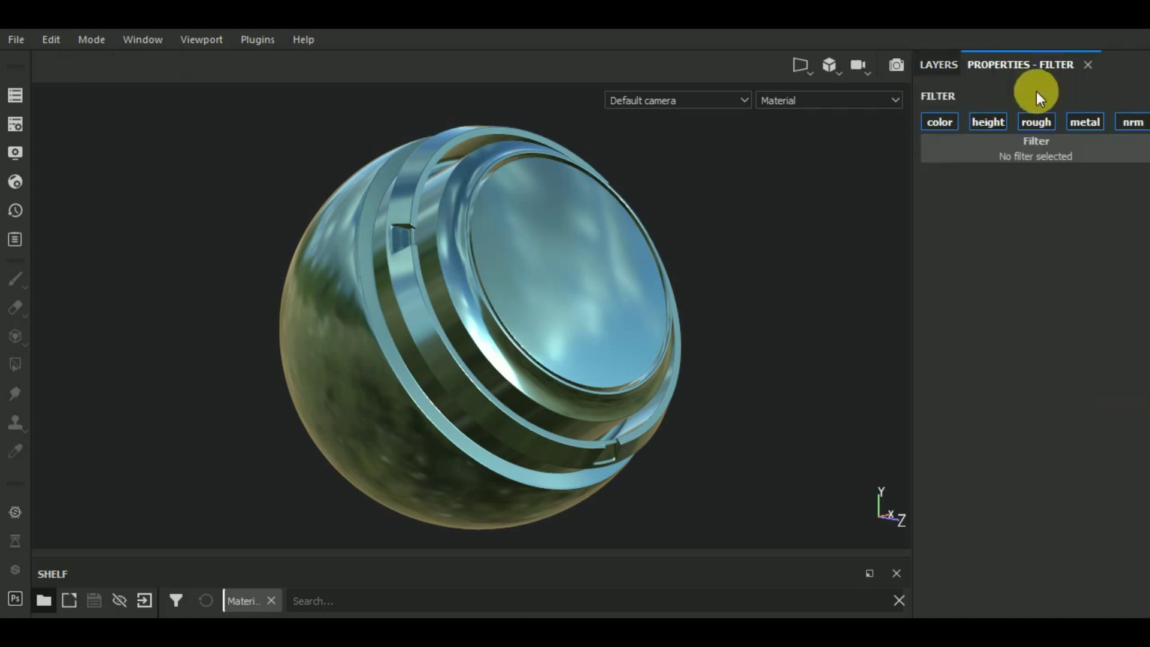
pyautogui.click(1010, 153)
pyautogui.scroll(-5, 1018, 332)
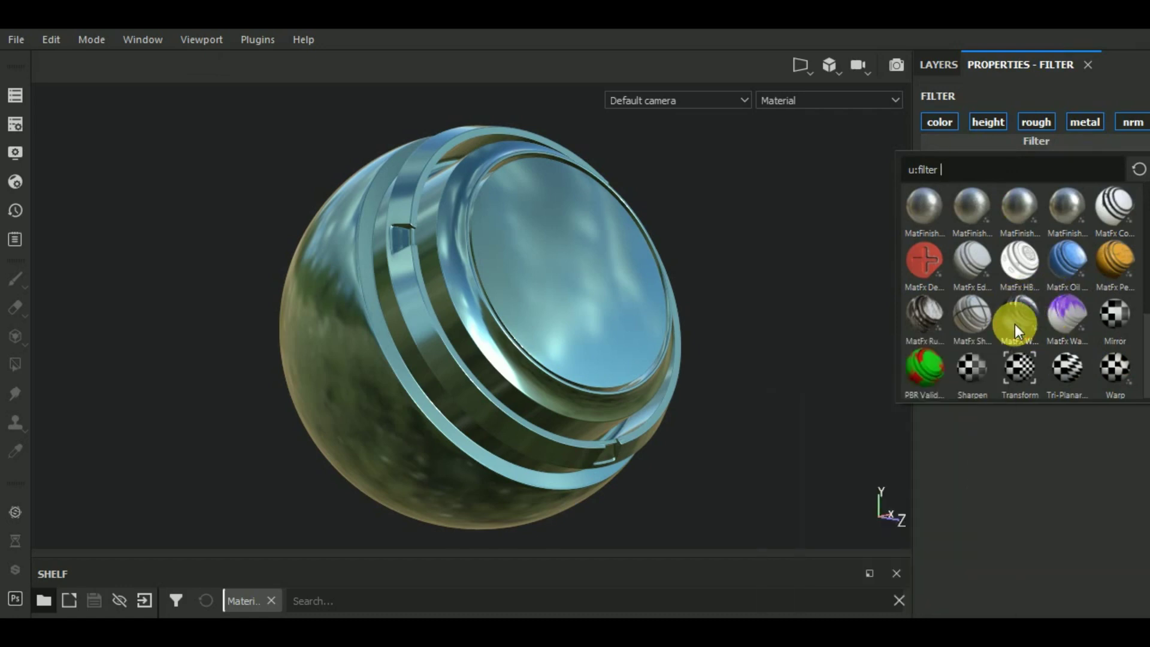
pyautogui.click(1014, 324)
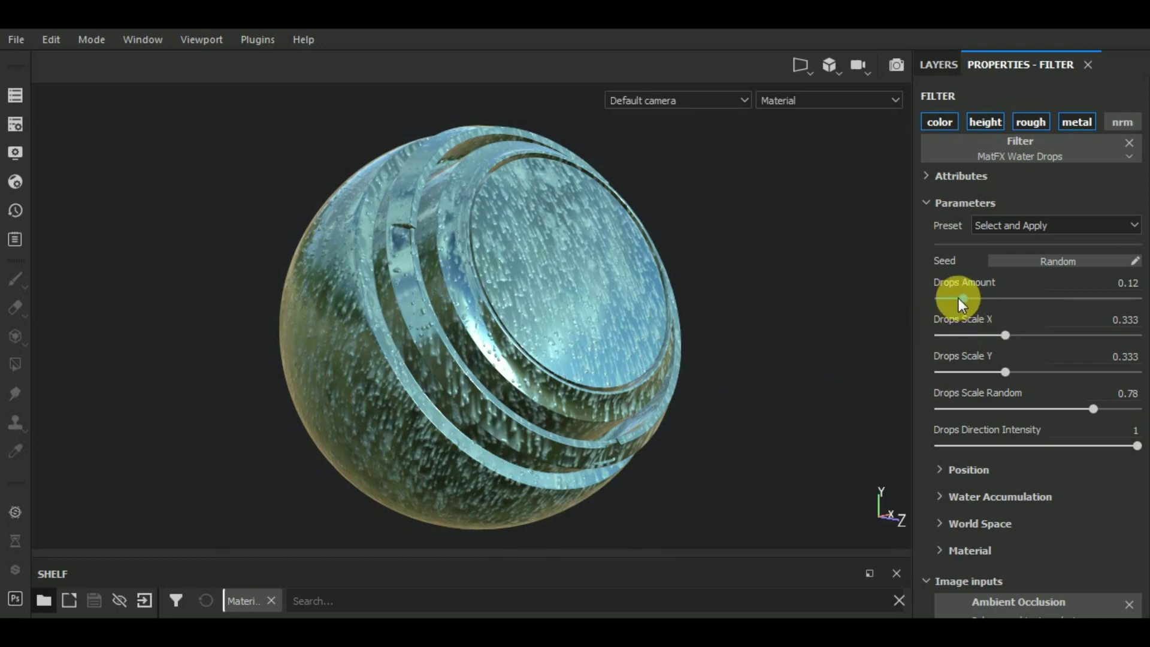
# Tune MatFX Water Drops: Drops Amount 0.08, Drops Scale X 0.33, Drops Scale Y 0.15.
pyautogui.moveTo(958, 297); pyautogui.dragTo(959, 298)
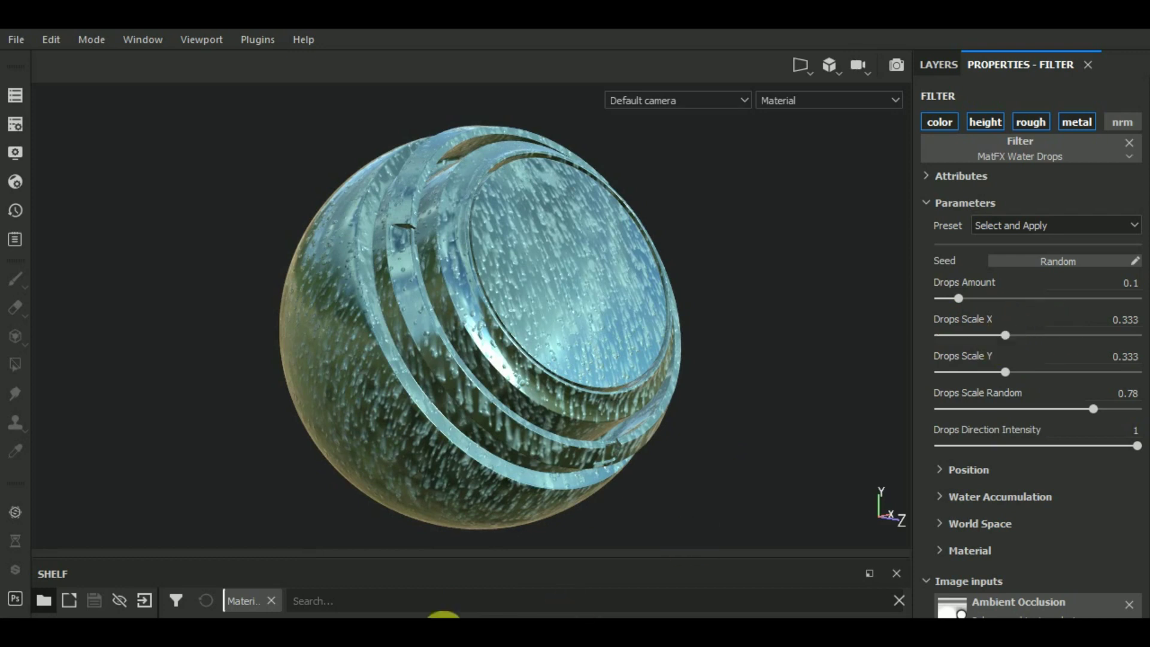
pyautogui.click(956, 299)
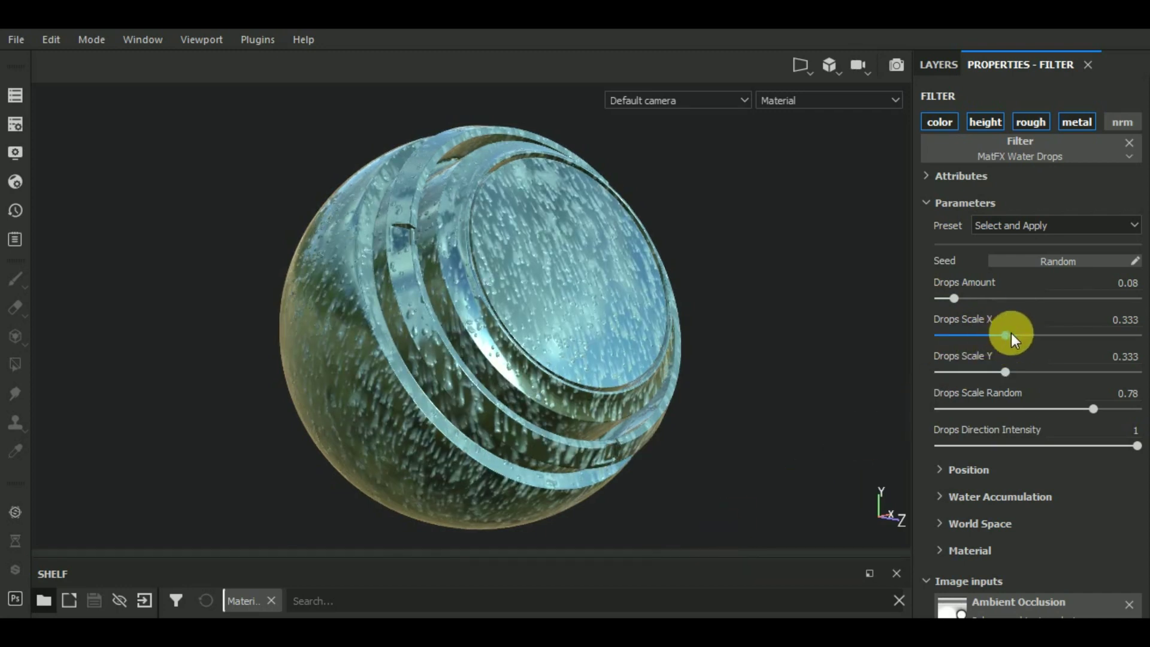
pyautogui.moveTo(1011, 334); pyautogui.dragTo(1018, 335)
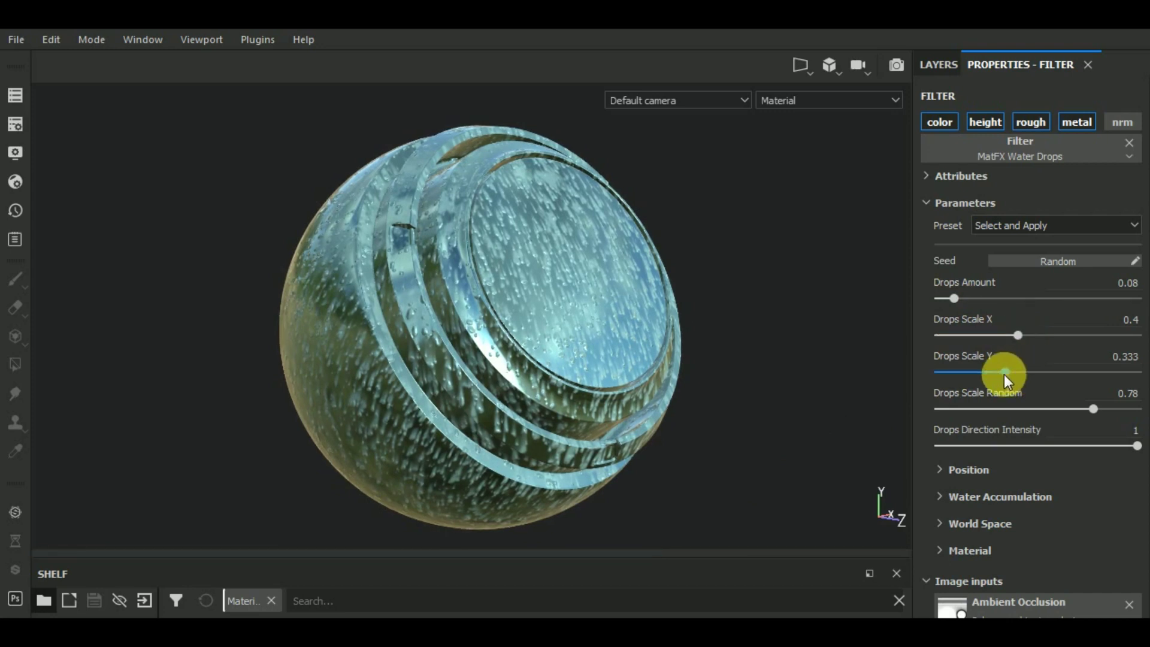
pyautogui.click(1031, 372)
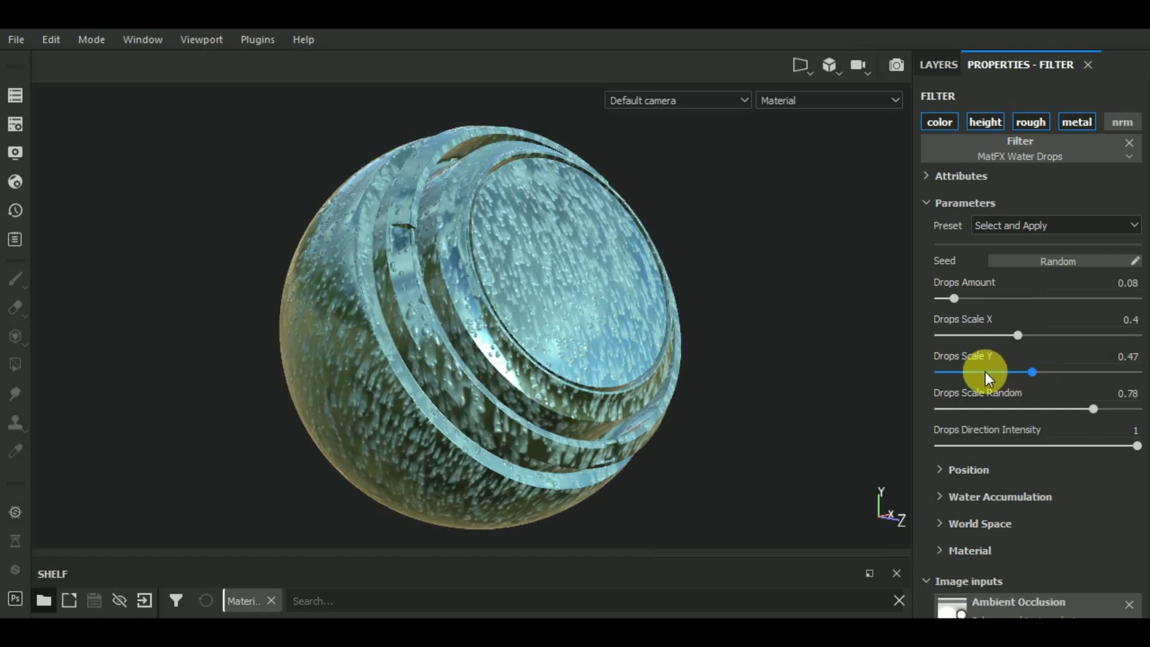
pyautogui.click(969, 373)
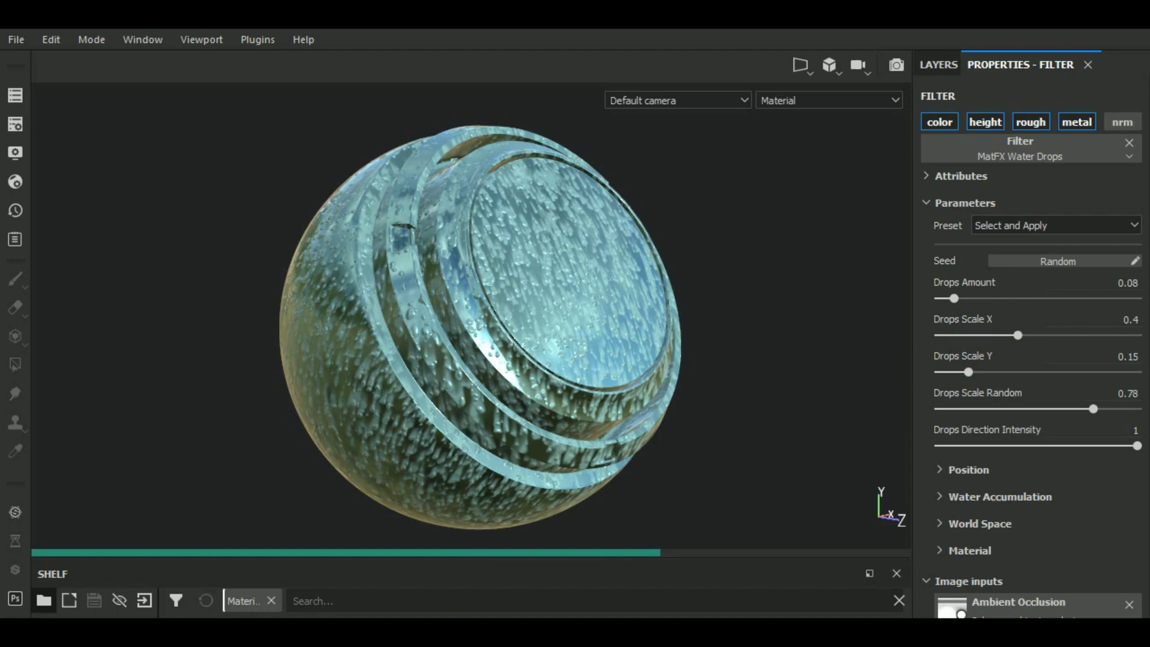
pyautogui.click(1003, 335)
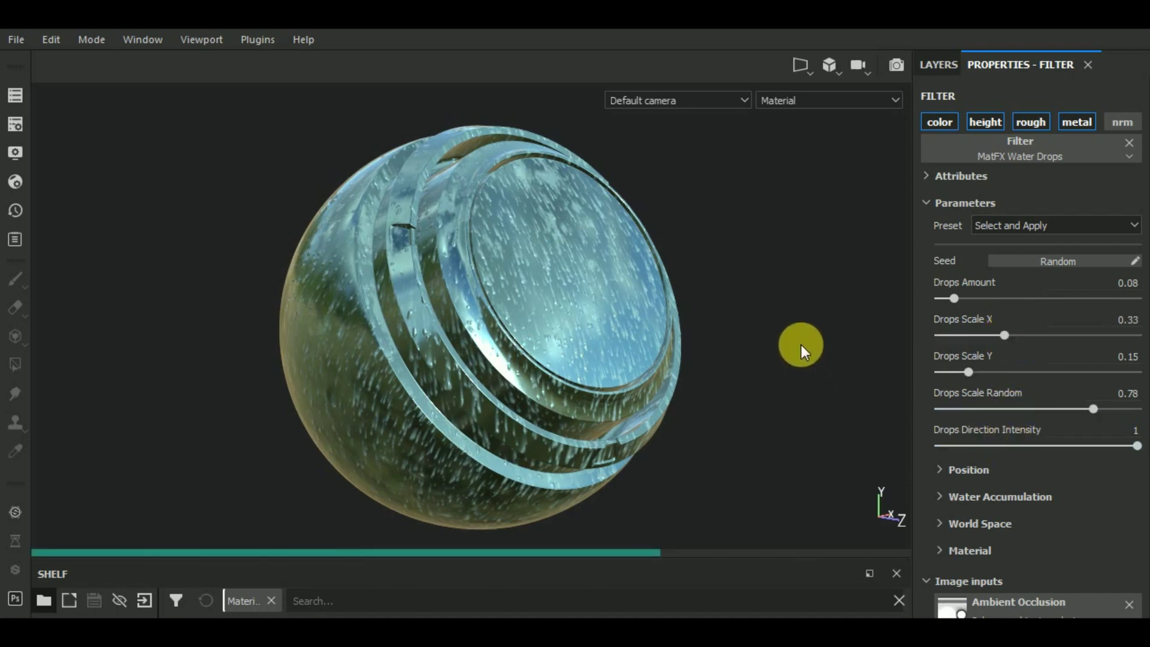
# Keep Drops Scale Random at 0.77 after trying 0.42.
pyautogui.moveTo(751, 370)
pyautogui.keyDown('alt'); pyautogui.mouseDown()
pyautogui.moveTo(768, 388)
pyautogui.moveTo(770, 373)
pyautogui.mouseUp(); pyautogui.keyUp('alt')
pyautogui.scroll(5, 646, 276)
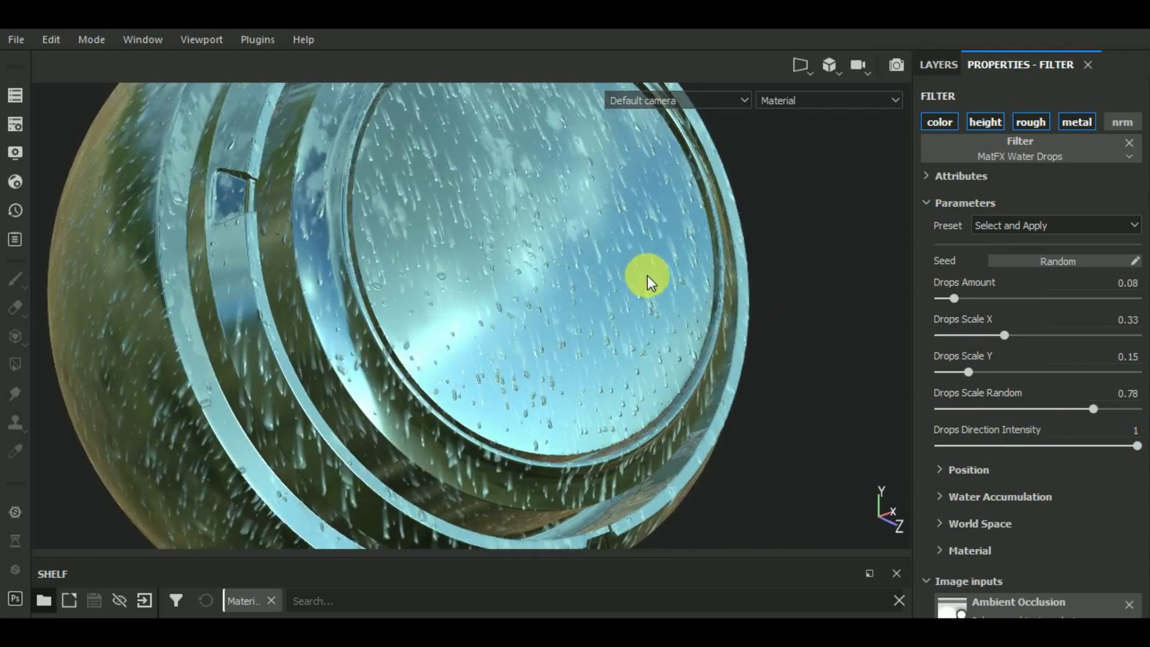
pyautogui.scroll(-3, 648, 277)
pyautogui.keyDown('alt'); pyautogui.moveTo(800, 310); pyautogui.dragTo(818, 298); pyautogui.keyUp('alt')
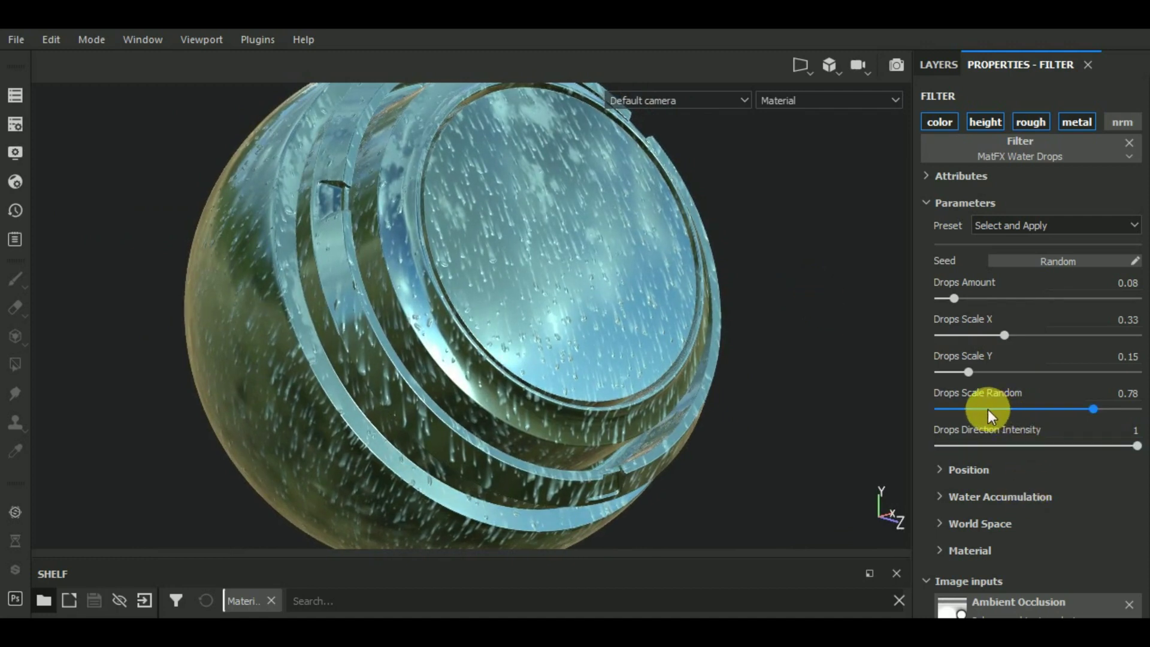
pyautogui.click(1022, 409)
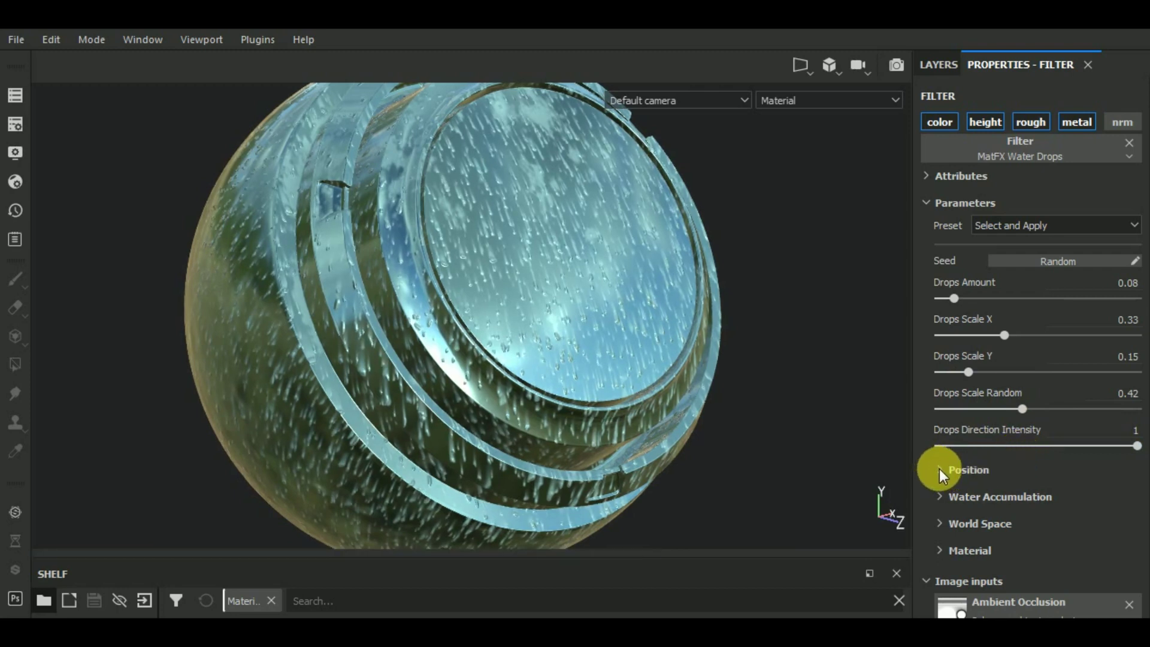
pyautogui.click(1091, 407)
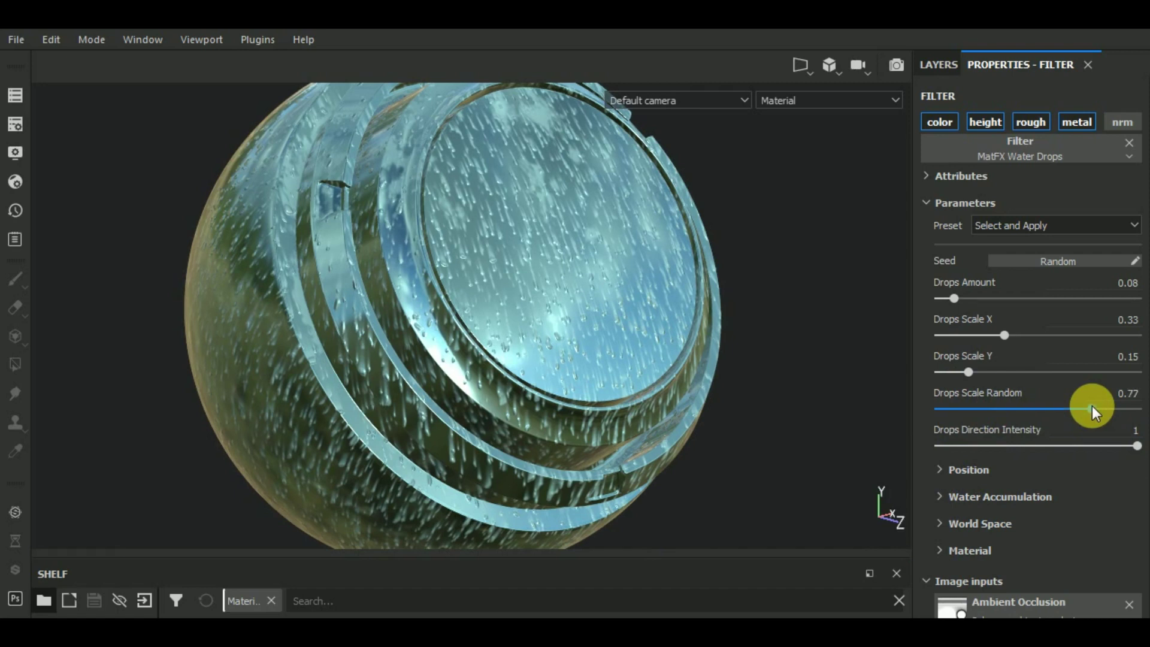
# Expand the Position settings and set Influence X to 0.31.
pyautogui.click(942, 468)
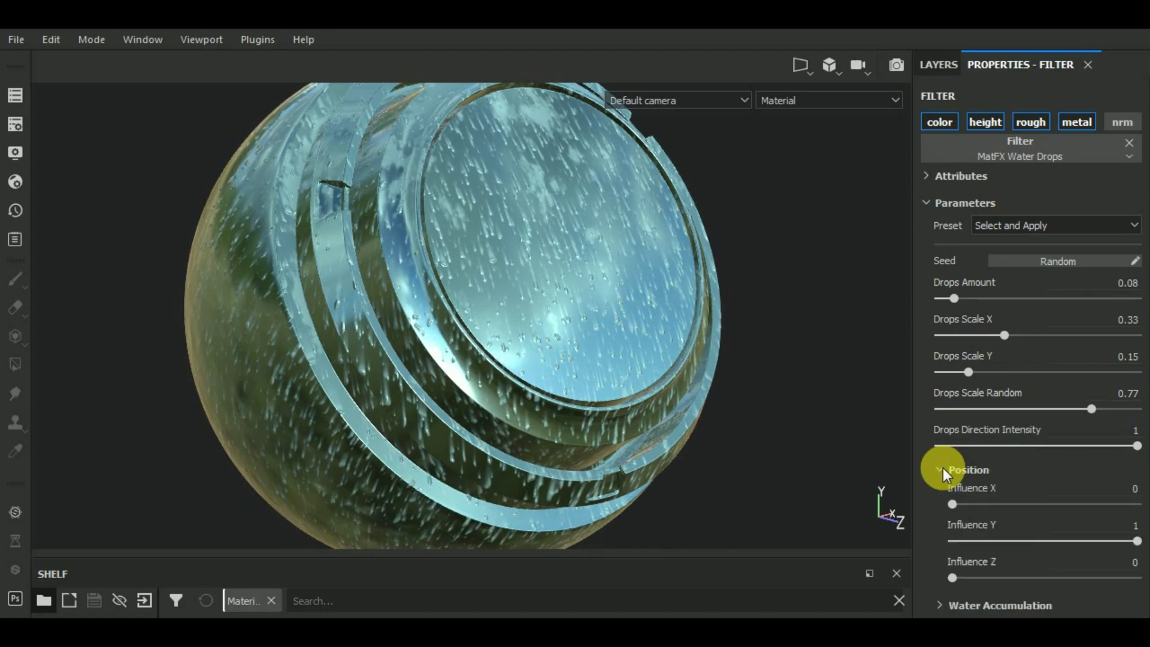
pyautogui.scroll(-2, 1003, 497)
pyautogui.scroll(-3, 1002, 498)
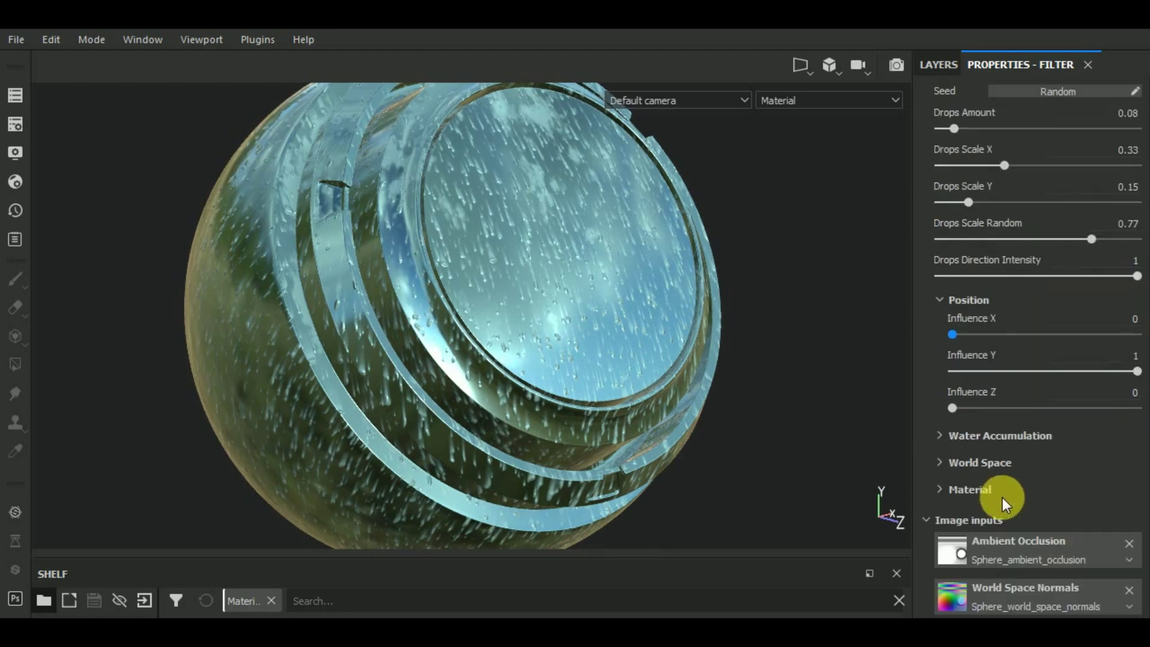
pyautogui.click(984, 333)
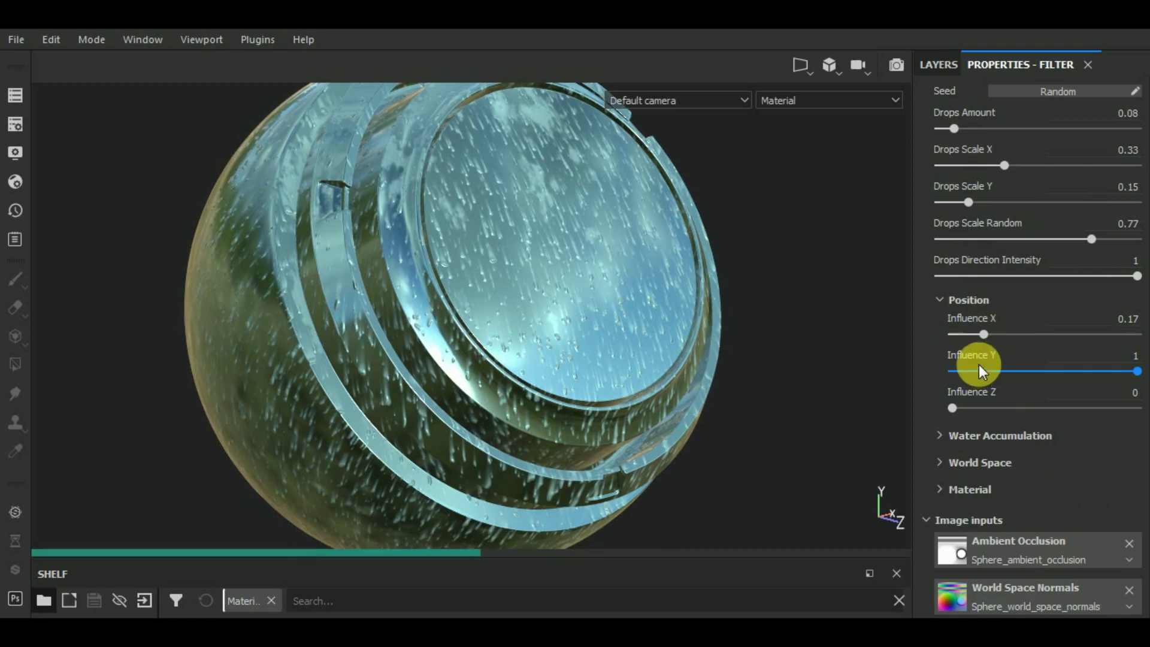
pyautogui.click(1008, 334)
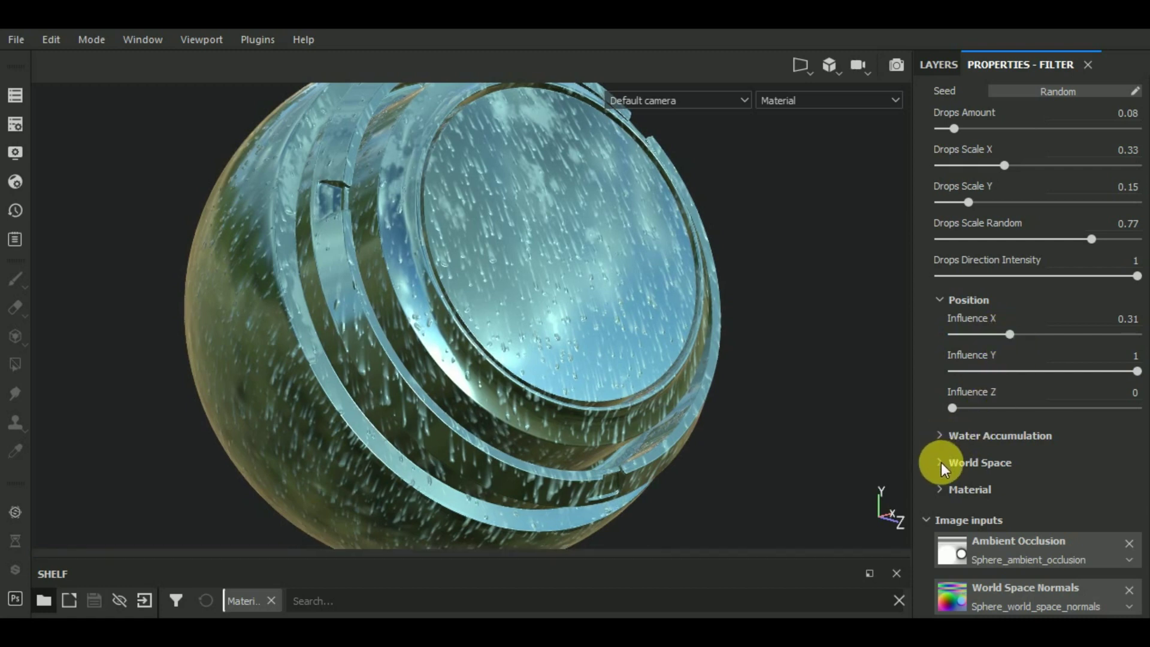
# Expand the filter's Material section and raise Drops Metallic stepwise to 0.66.
pyautogui.click(952, 487)
pyautogui.scroll(-3, 1003, 482)
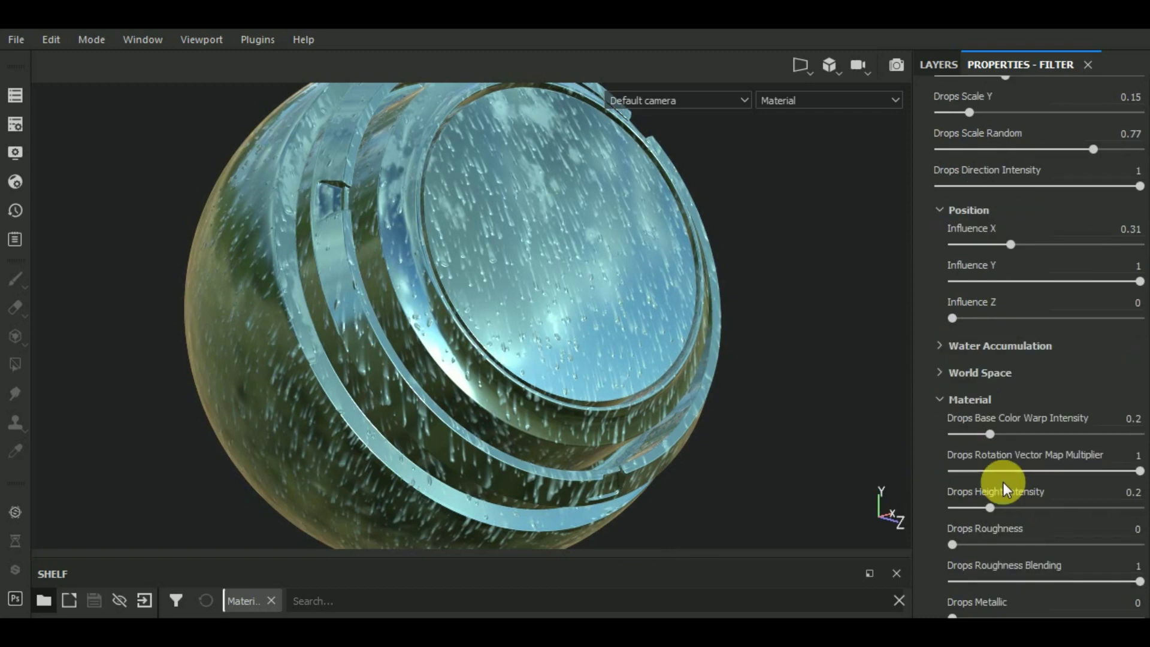
pyautogui.scroll(-3, 1007, 483)
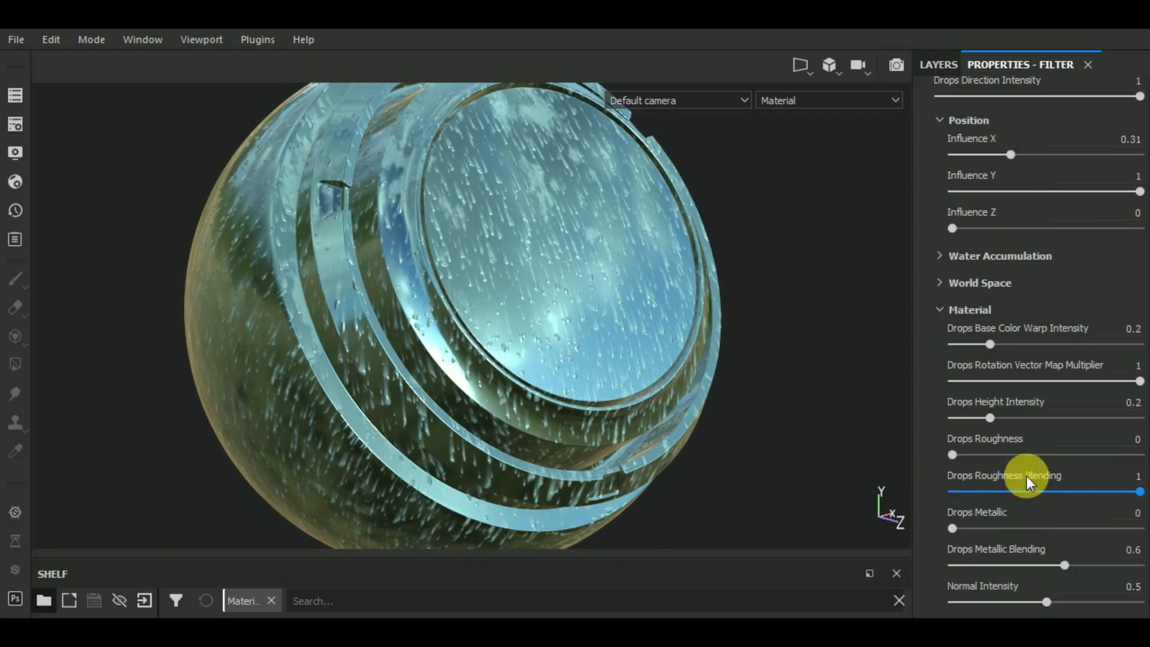
pyautogui.click(1005, 528)
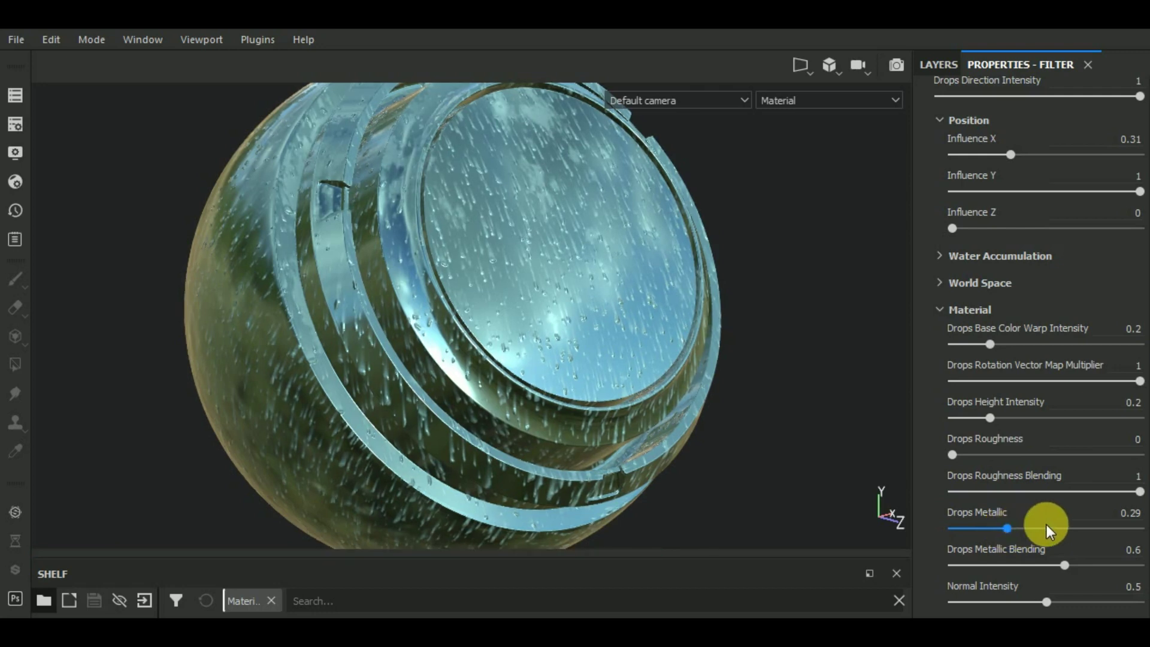
pyautogui.click(1034, 528)
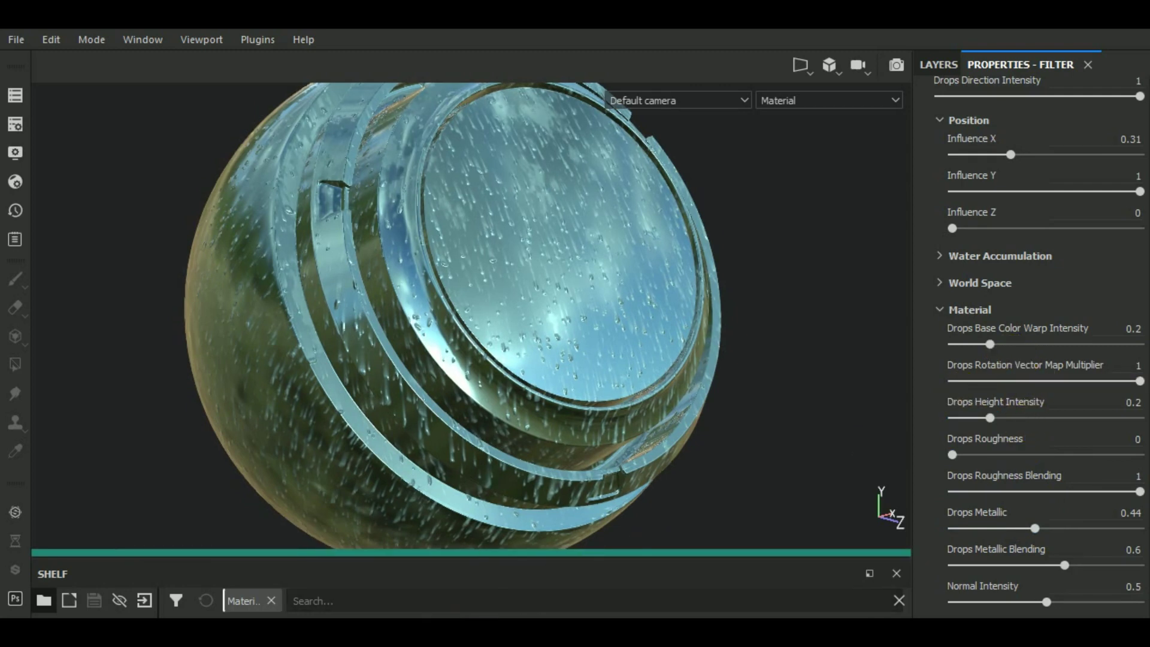
pyautogui.click(1076, 527)
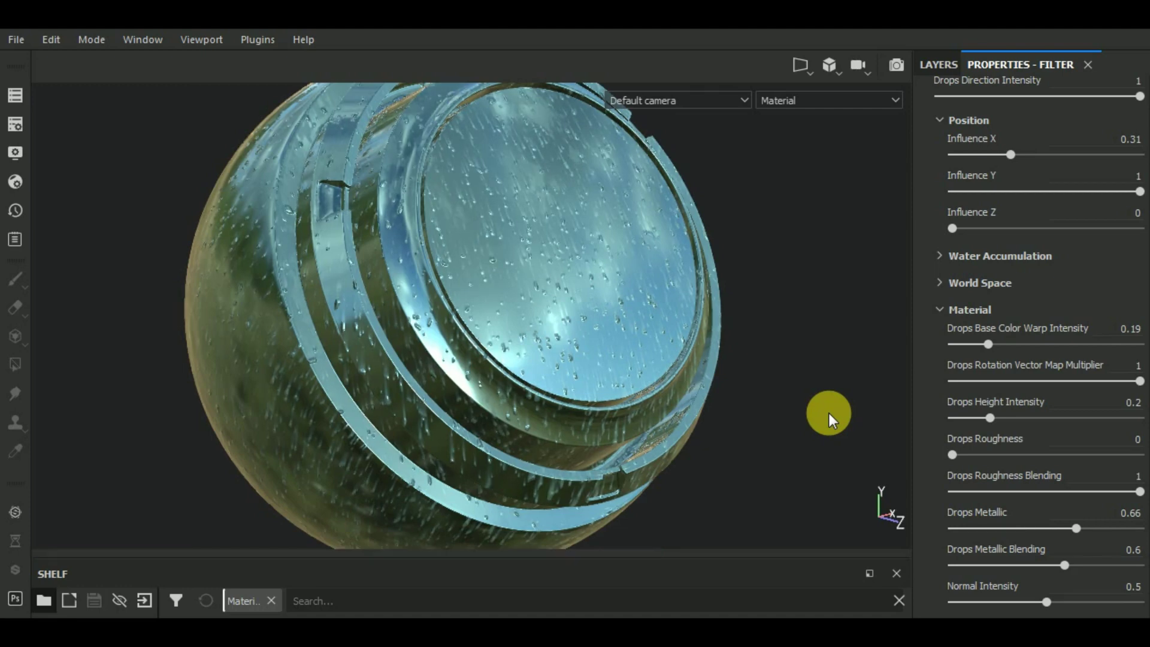
pyautogui.moveTo(799, 418)
pyautogui.keyDown('alt'); pyautogui.mouseDown()
pyautogui.moveTo(808, 450)
pyautogui.moveTo(826, 440)
pyautogui.moveTo(827, 390)
pyautogui.moveTo(835, 398)
pyautogui.moveTo(806, 437)
pyautogui.moveTo(819, 448)
pyautogui.moveTo(848, 404)
pyautogui.moveTo(821, 411)
pyautogui.moveTo(809, 457)
pyautogui.moveTo(827, 429)
pyautogui.mouseUp(); pyautogui.keyUp('alt')
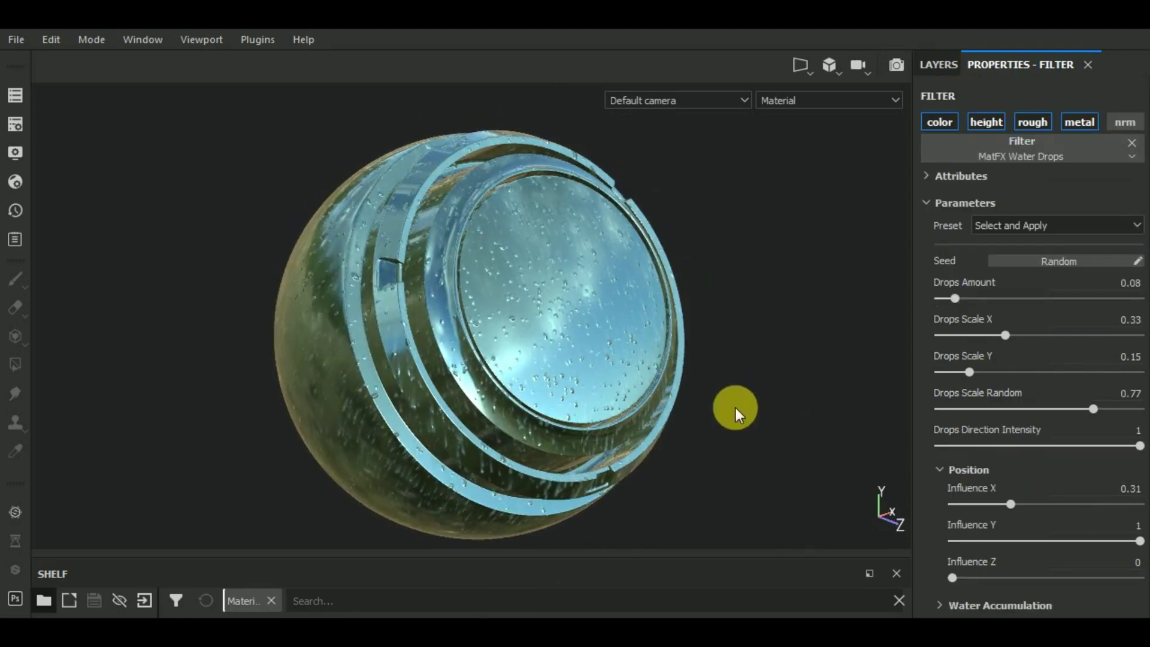
# Orbit the sphere and rotate the environment lighting to inspect the droplet reflections.
pyautogui.moveTo(760, 342)
pyautogui.keyDown('alt'); pyautogui.mouseDown()
pyautogui.moveTo(770, 329)
pyautogui.moveTo(714, 470)
pyautogui.mouseUp(); pyautogui.keyUp('alt')
pyautogui.moveTo(705, 458)
pyautogui.keyDown('shift'); pyautogui.mouseDown(button='right')
pyautogui.moveTo(513, 470)
pyautogui.moveTo(709, 450)
pyautogui.mouseUp(button='right'); pyautogui.keyUp('shift')
pyautogui.moveTo(742, 425)
pyautogui.keyDown('shift'); pyautogui.mouseDown(button='right')
pyautogui.moveTo(737, 416)
pyautogui.moveTo(763, 404)
pyautogui.moveTo(697, 437)
pyautogui.mouseUp(button='right'); pyautogui.keyUp('shift')
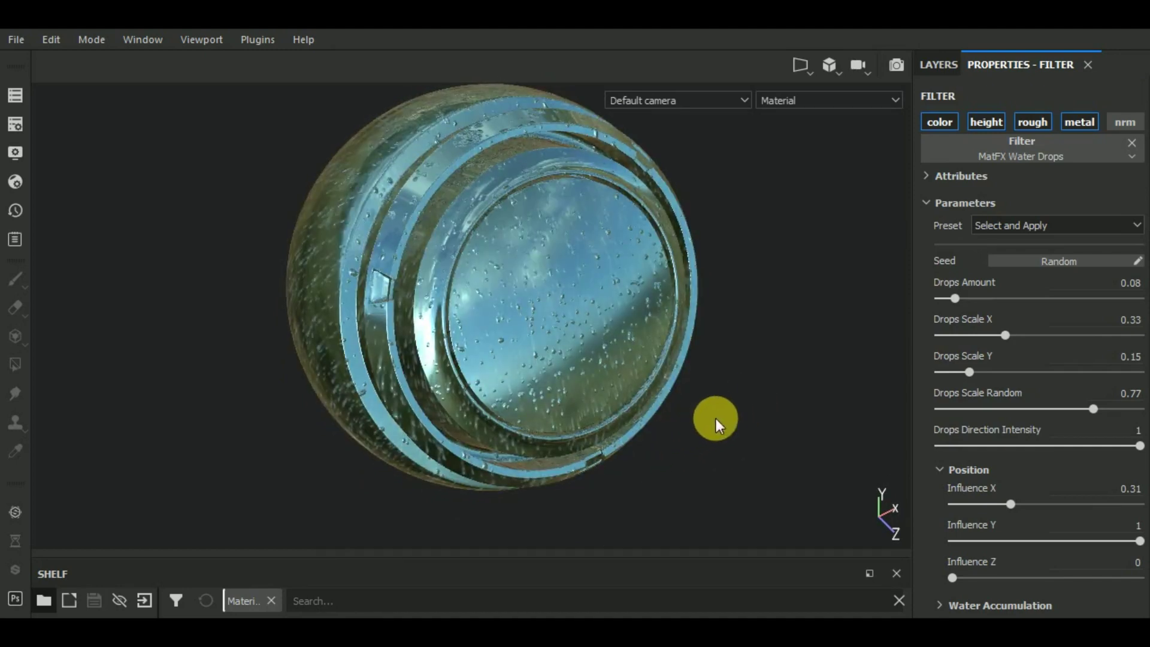
pyautogui.moveTo(718, 418)
pyautogui.keyDown('alt'); pyautogui.mouseDown()
pyautogui.moveTo(791, 342)
pyautogui.moveTo(761, 393)
pyautogui.mouseUp(); pyautogui.keyUp('alt')
pyautogui.moveTo(760, 390)
pyautogui.keyDown('shift'); pyautogui.mouseDown(button='right')
pyautogui.moveTo(607, 423)
pyautogui.moveTo(640, 429)
pyautogui.moveTo(668, 404)
pyautogui.moveTo(711, 416)
pyautogui.mouseUp(button='right'); pyautogui.keyUp('shift')
pyautogui.keyDown('alt'); pyautogui.moveTo(710, 416); pyautogui.dragTo(707, 434); pyautogui.keyUp('alt')
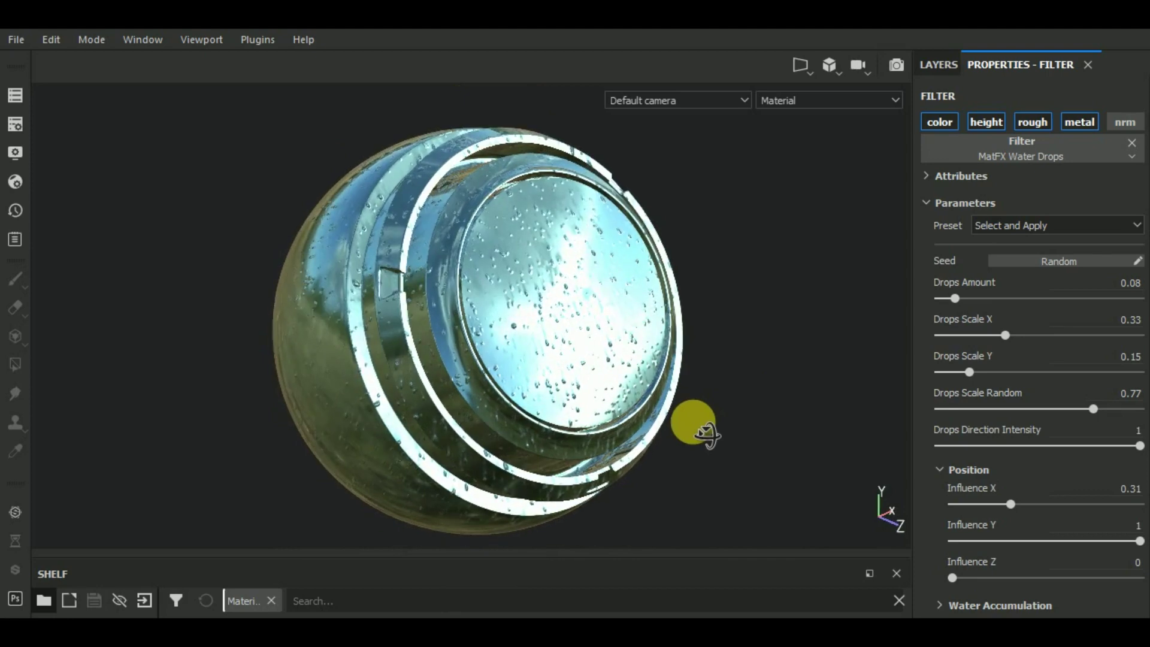
pyautogui.moveTo(702, 454)
pyautogui.keyDown('shift'); pyautogui.mouseDown(button='right')
pyautogui.moveTo(678, 461)
pyautogui.moveTo(759, 454)
pyautogui.mouseUp(button='right'); pyautogui.keyUp('shift')
# Return to the Layers stack and select Fill layer 1.
pyautogui.click(942, 123)
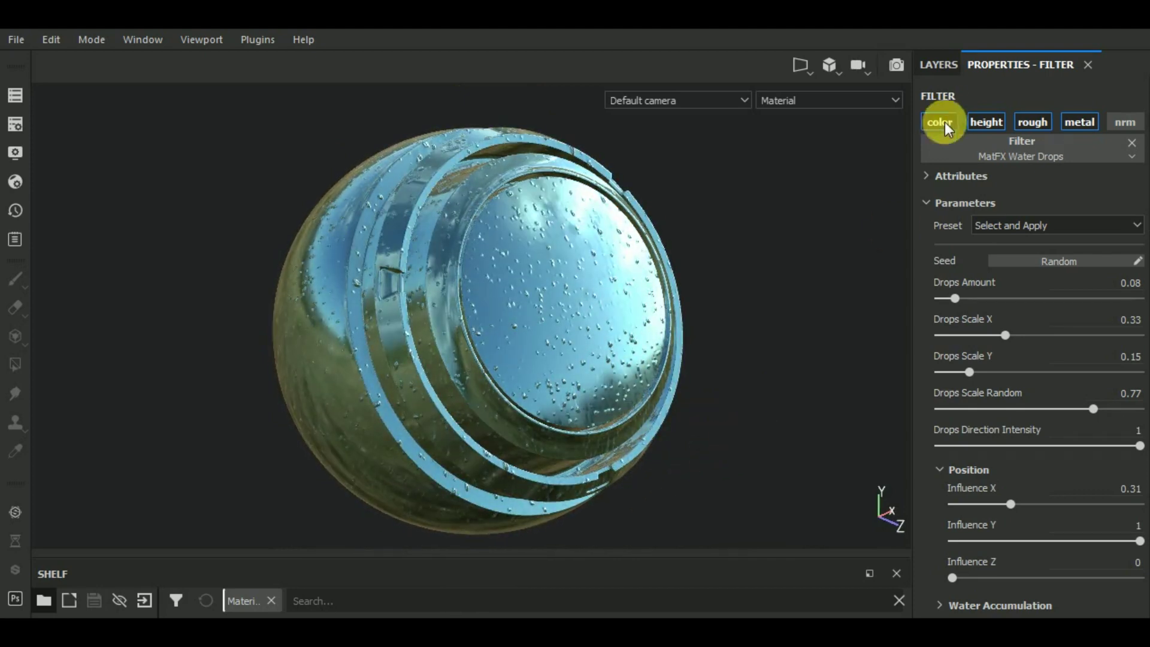
pyautogui.click(946, 68)
pyautogui.click(954, 129)
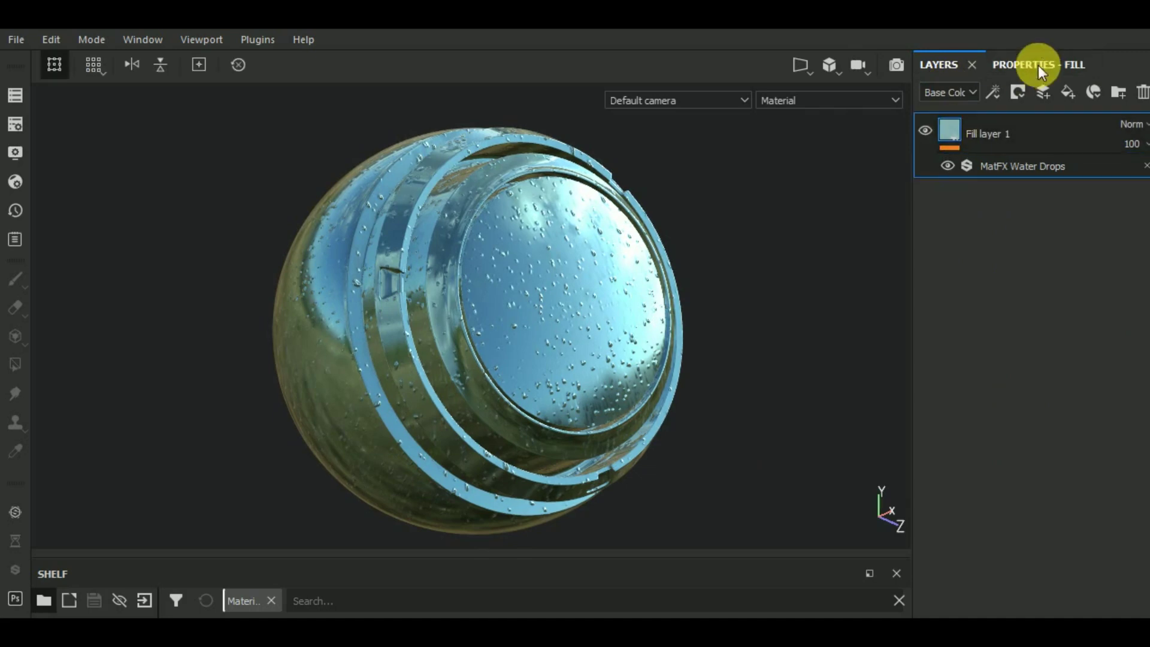
# Raise Fill layer 1's Roughness to about 0.14, then orbit and relight to check droplets.
pyautogui.click(1038, 65)
pyautogui.moveTo(959, 499); pyautogui.dragTo(957, 512)
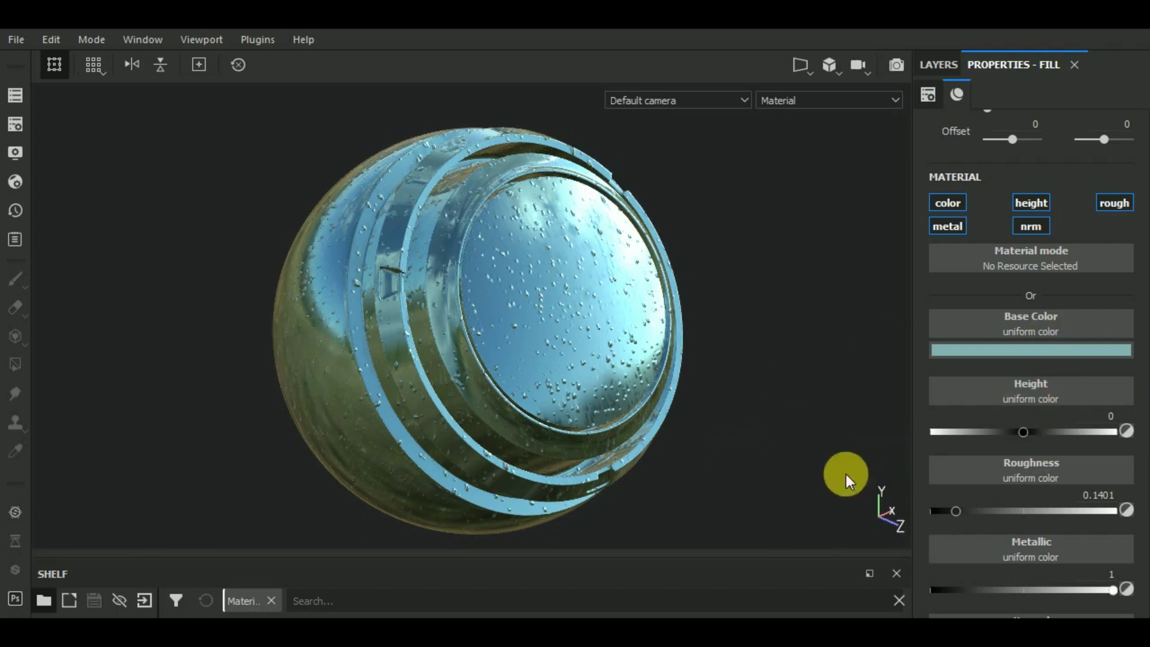
pyautogui.keyDown('alt'); pyautogui.moveTo(727, 450); pyautogui.dragTo(754, 433); pyautogui.keyUp('alt')
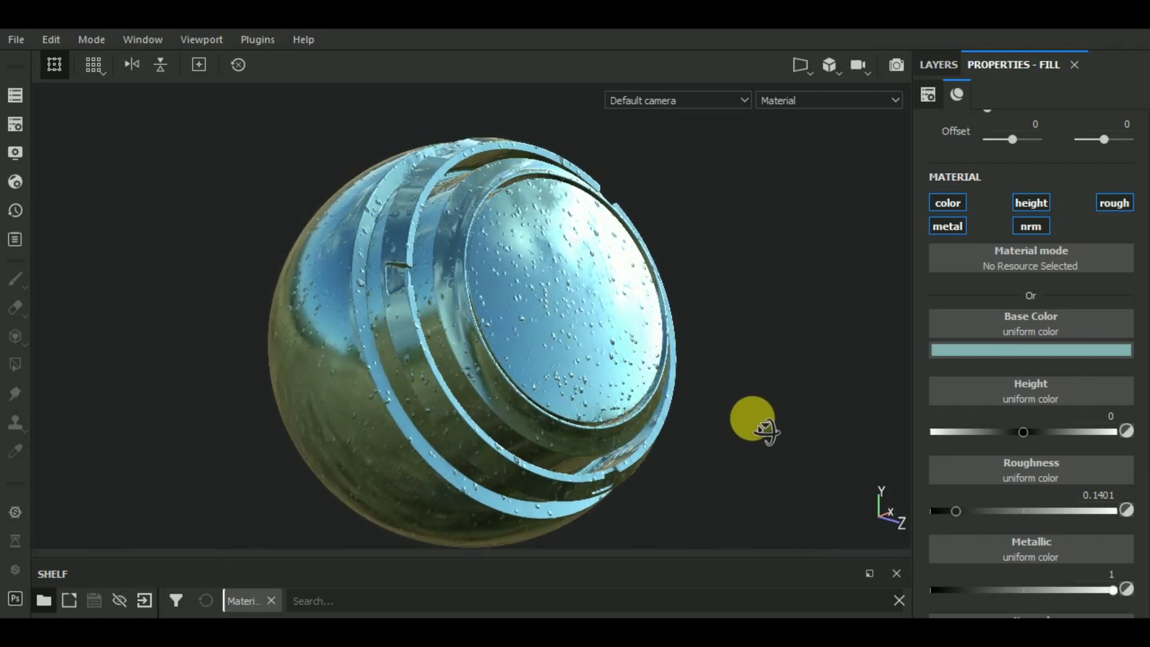
pyautogui.moveTo(748, 429)
pyautogui.keyDown('shift'); pyautogui.mouseDown(button='right')
pyautogui.moveTo(775, 441)
pyautogui.moveTo(726, 454)
pyautogui.mouseUp(button='right'); pyautogui.keyUp('shift')
pyautogui.keyDown('alt'); pyautogui.moveTo(731, 428); pyautogui.dragTo(734, 420); pyautogui.keyUp('alt')
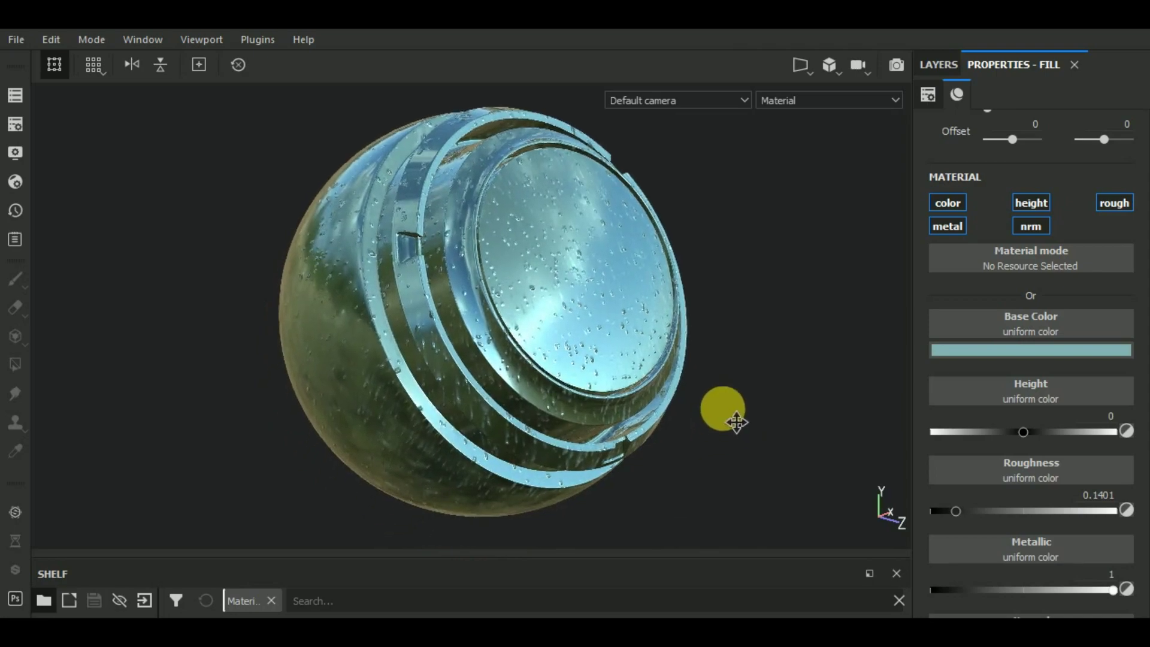